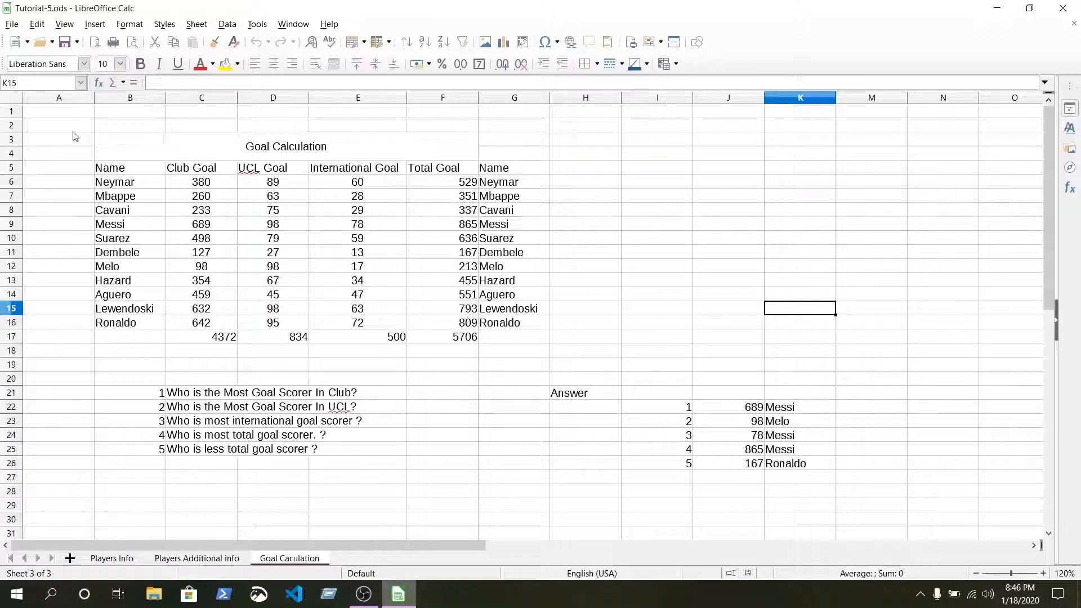
Insert a chart from the goal table range B5:F16, with the Chart Wizard placed clear of the chart preview
{"action": "left_click", "coordinate": [108, 169]}
{"action": "left_click_drag", "start_coordinate": [109, 169], "coordinate": [431, 319]}
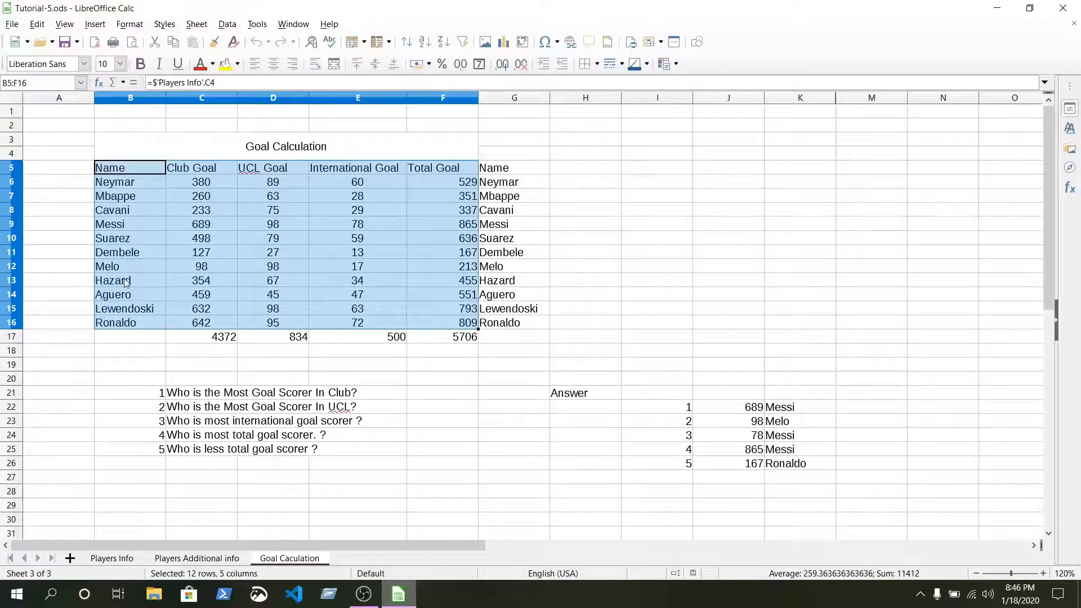
{"action": "left_click", "coordinate": [94, 26]}
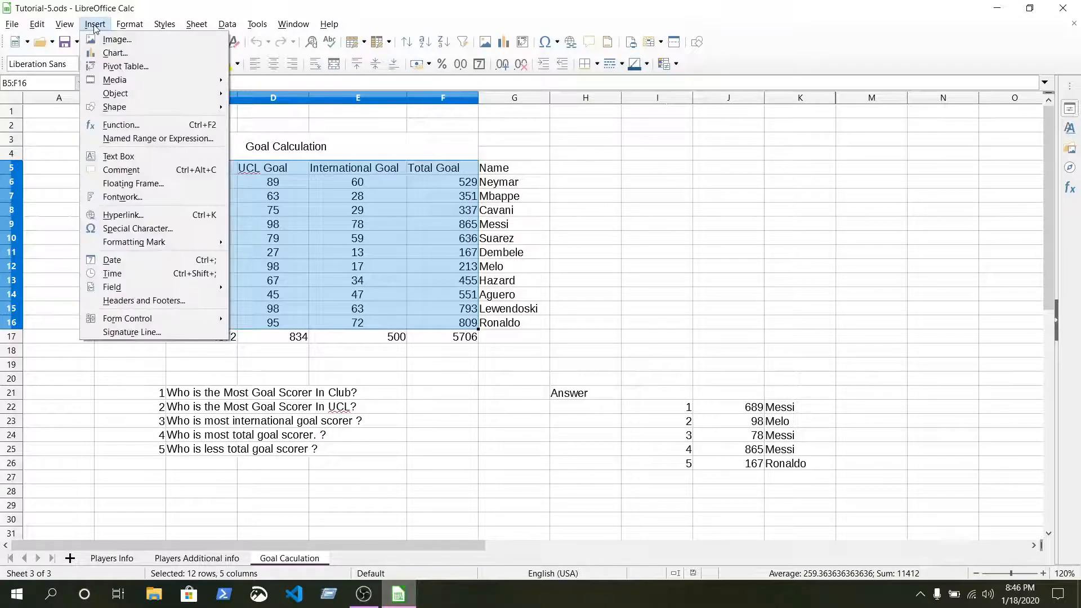
{"action": "left_click", "coordinate": [116, 57]}
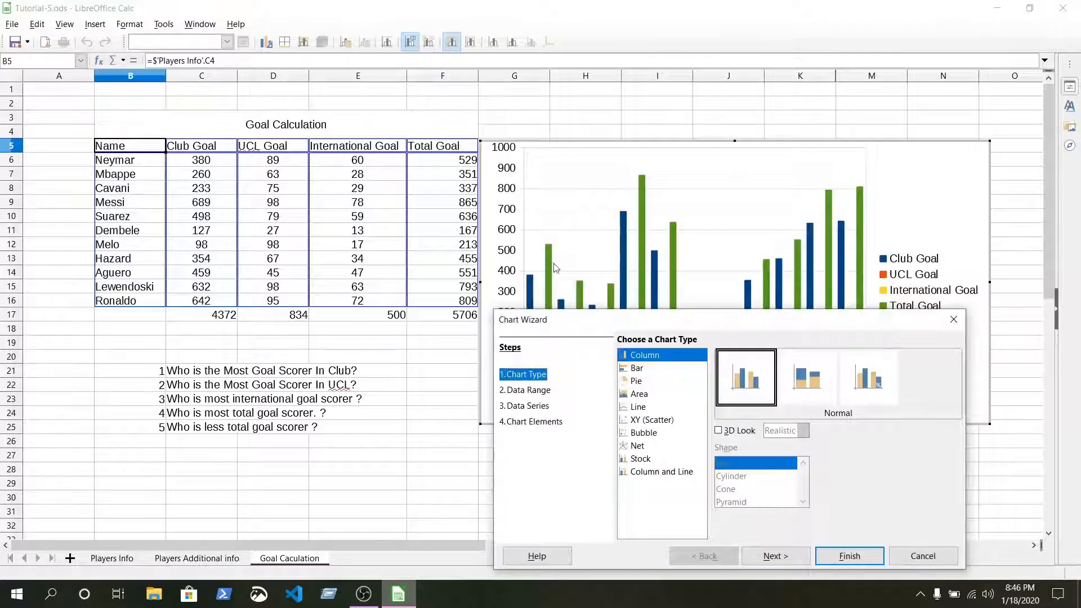
{"action": "left_click_drag", "start_coordinate": [697, 318], "coordinate": [299, 118]}
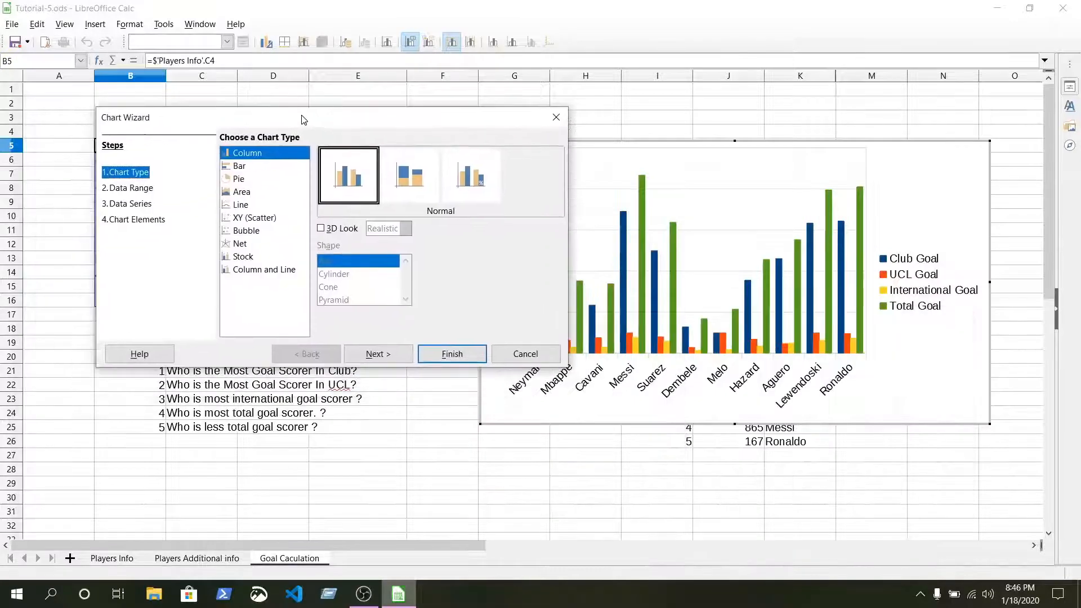
Try the Bar, Pie, Area and Line chart types on the goal chart
{"action": "left_click", "coordinate": [240, 167]}
{"action": "left_click", "coordinate": [239, 179]}
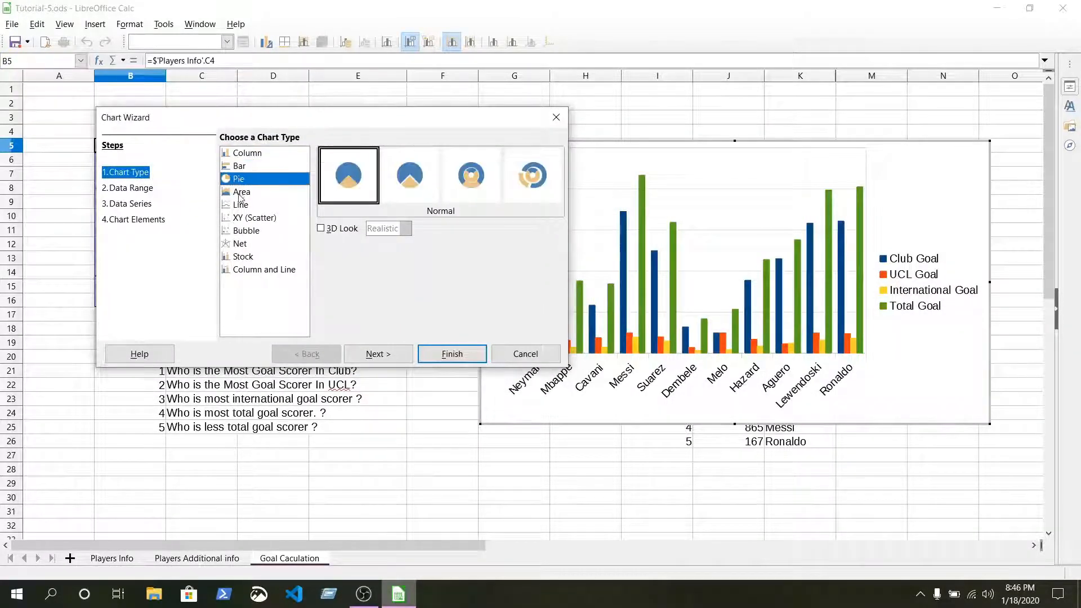
{"action": "left_click", "coordinate": [241, 193]}
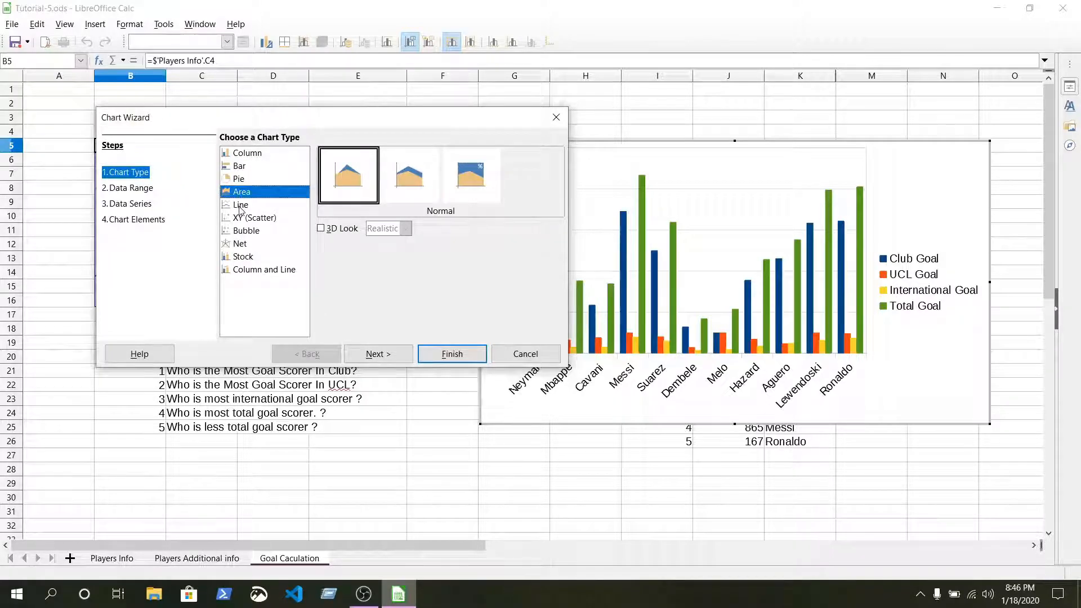
{"action": "left_click", "coordinate": [240, 206]}
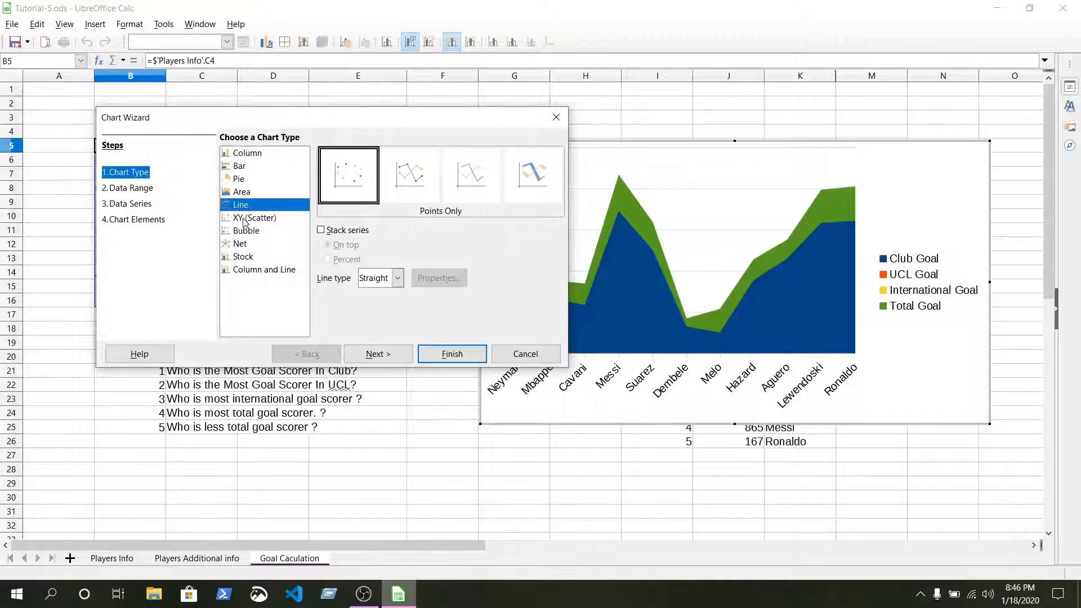
Set the chart type to XY (Scatter) with Points and Lines and the Smooth line type
{"action": "left_click", "coordinate": [243, 221]}
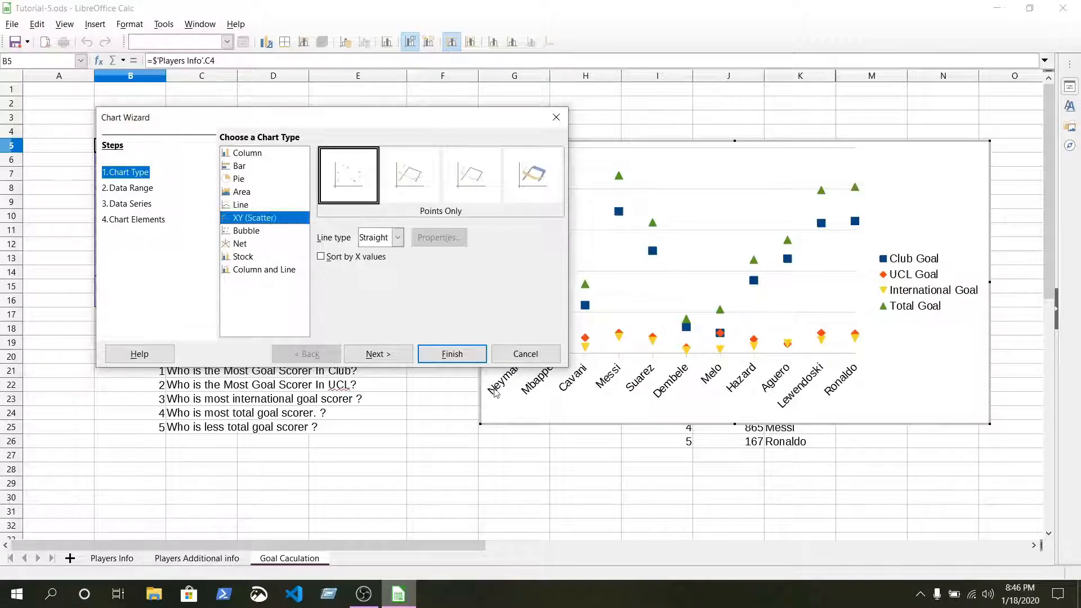
{"action": "left_click", "coordinate": [411, 178]}
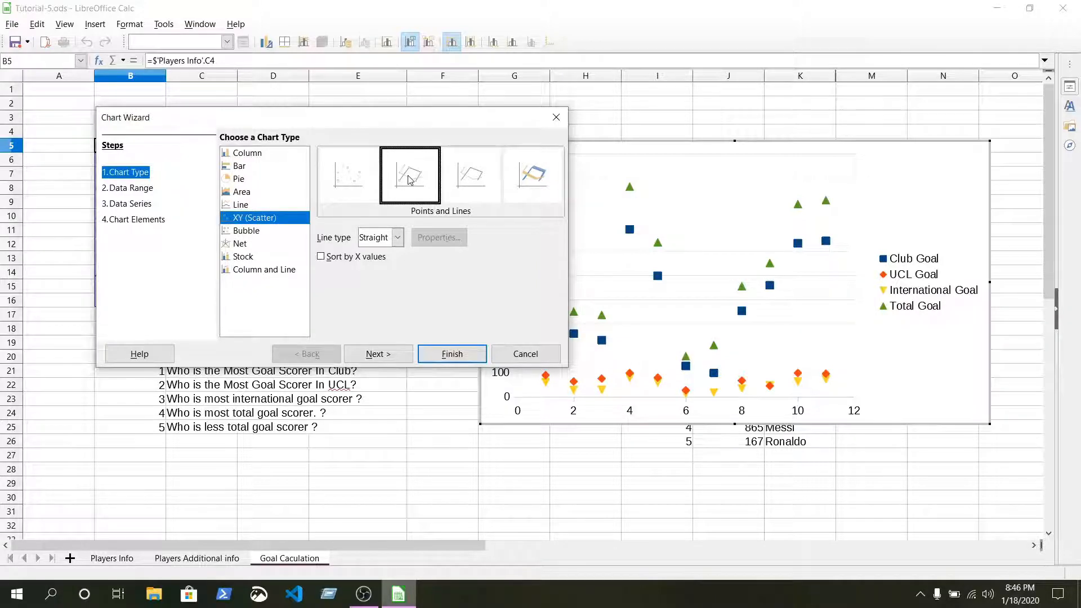
{"action": "left_click", "coordinate": [295, 256]}
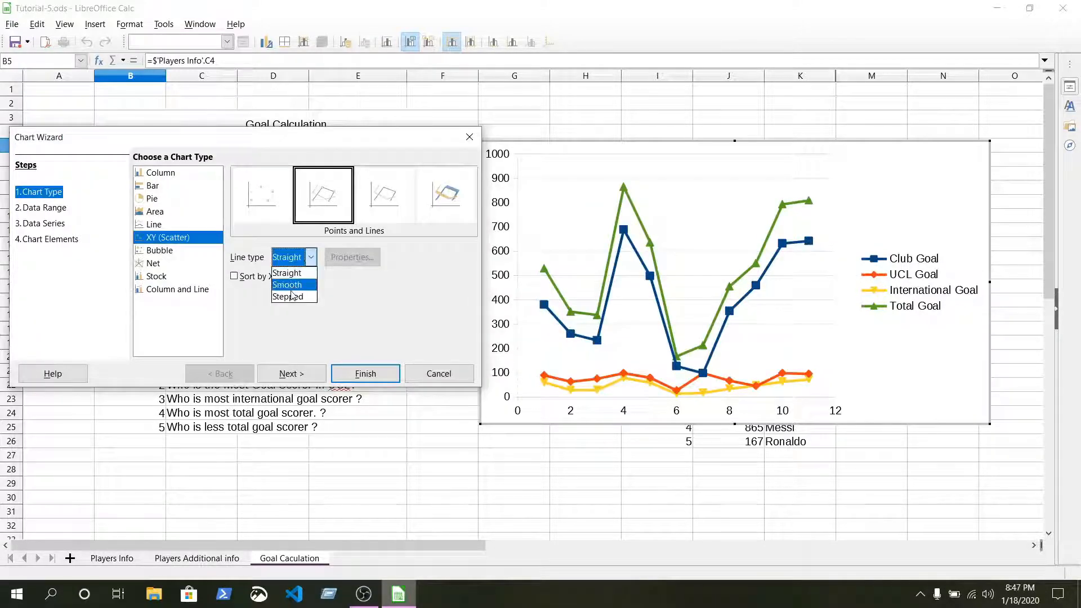
{"action": "left_click", "coordinate": [293, 285]}
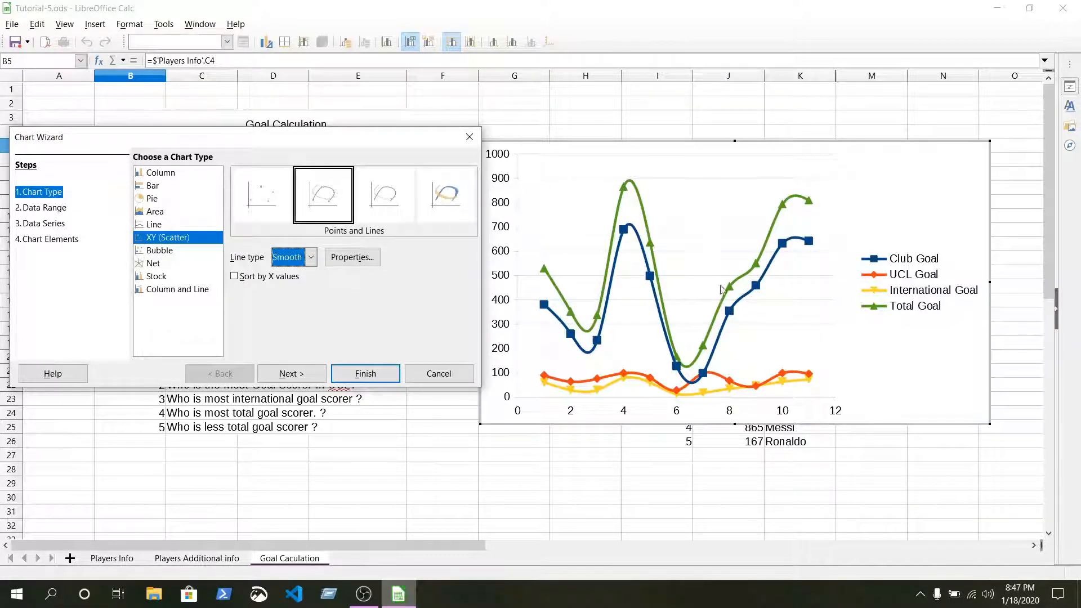
Compare the row and column arrangements of the chart's data range, and choose data series in rows
{"action": "left_click", "coordinate": [290, 376]}
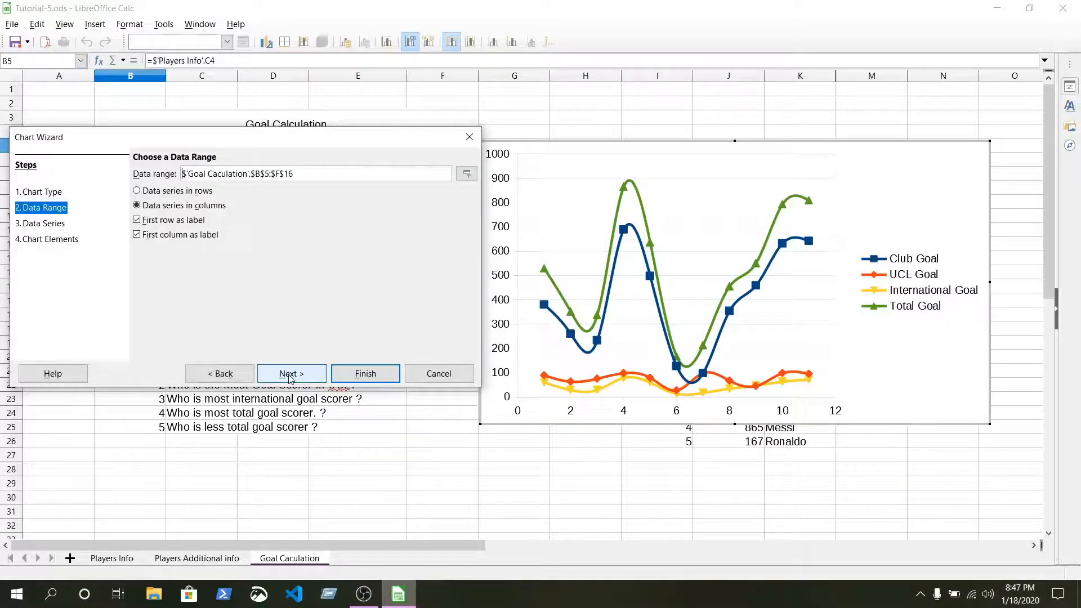
{"action": "left_click", "coordinate": [137, 191]}
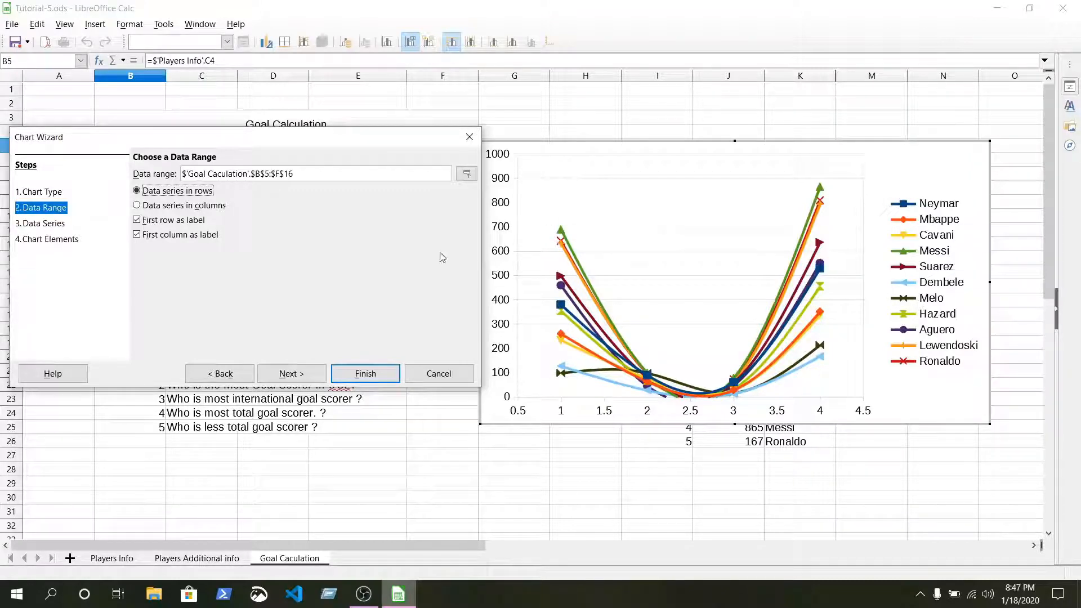
{"action": "left_click", "coordinate": [137, 205]}
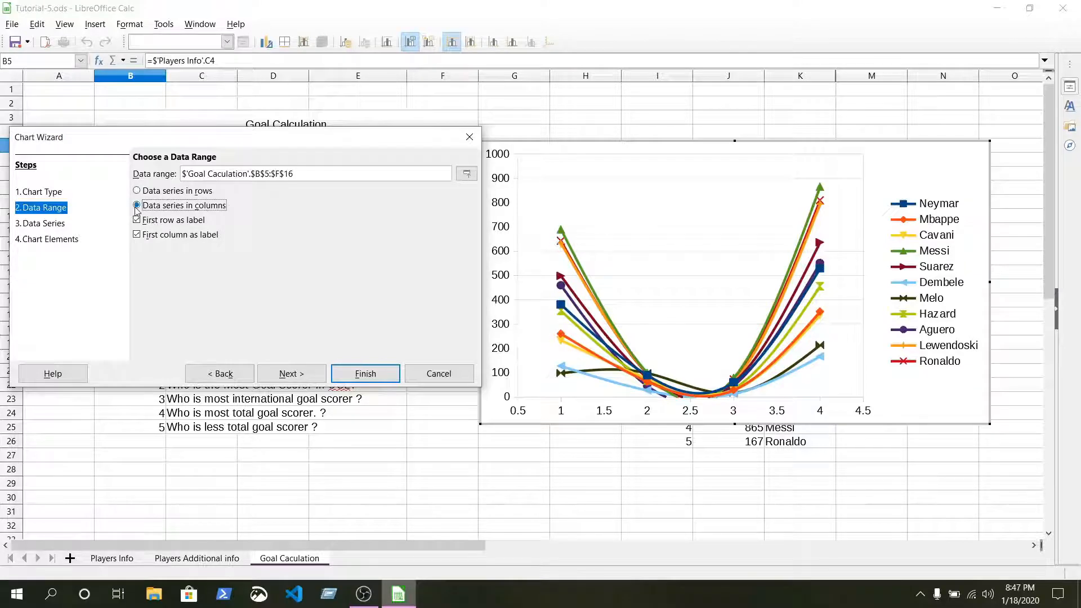
{"action": "left_click_drag", "start_coordinate": [230, 143], "coordinate": [314, 336]}
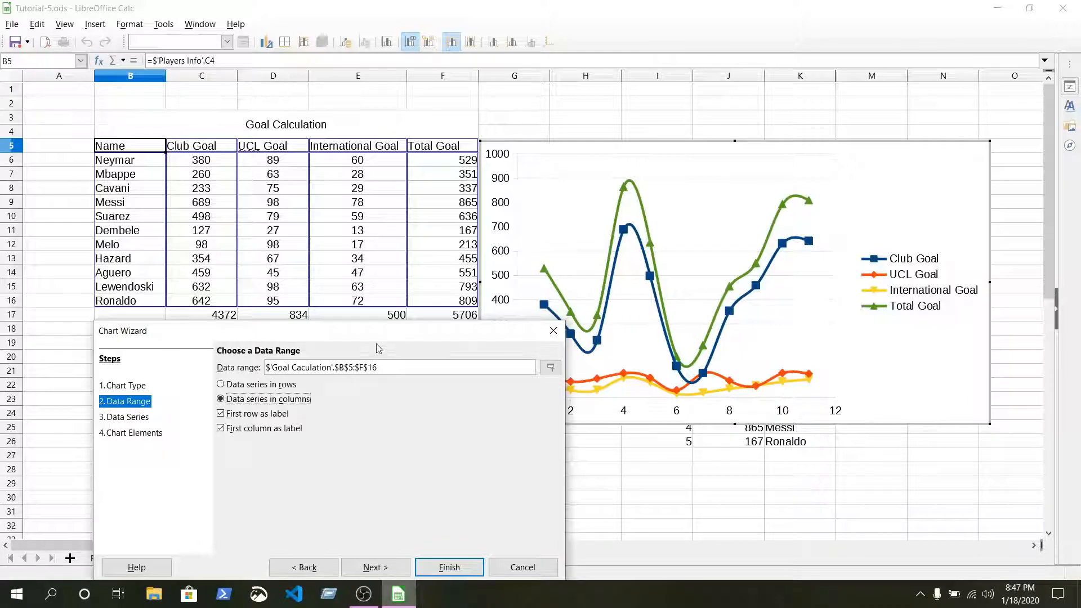
{"action": "left_click_drag", "start_coordinate": [369, 331], "coordinate": [366, 214]}
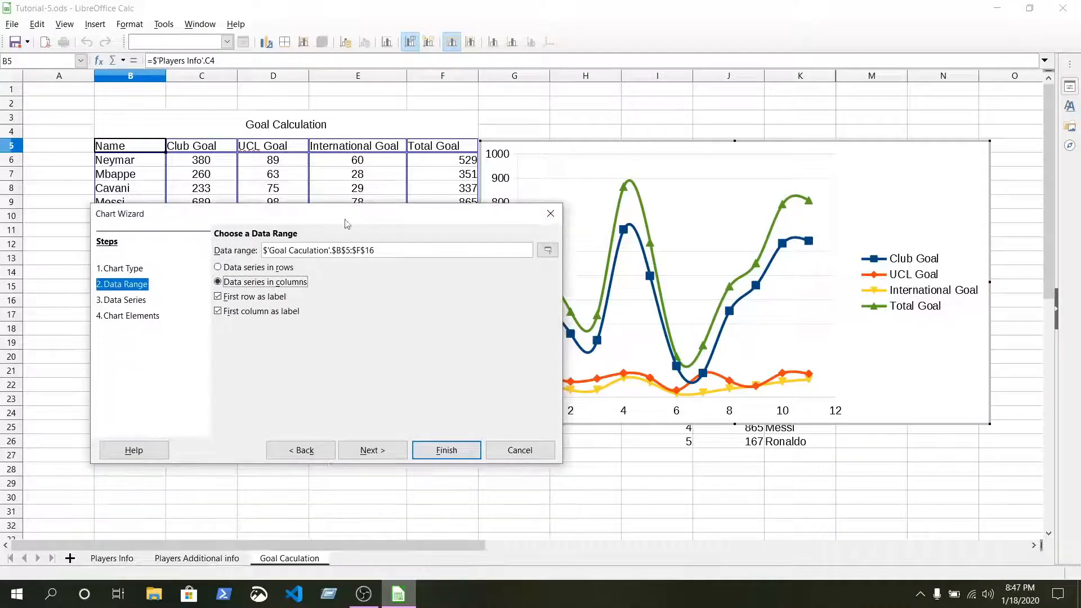
{"action": "left_click", "coordinate": [219, 268]}
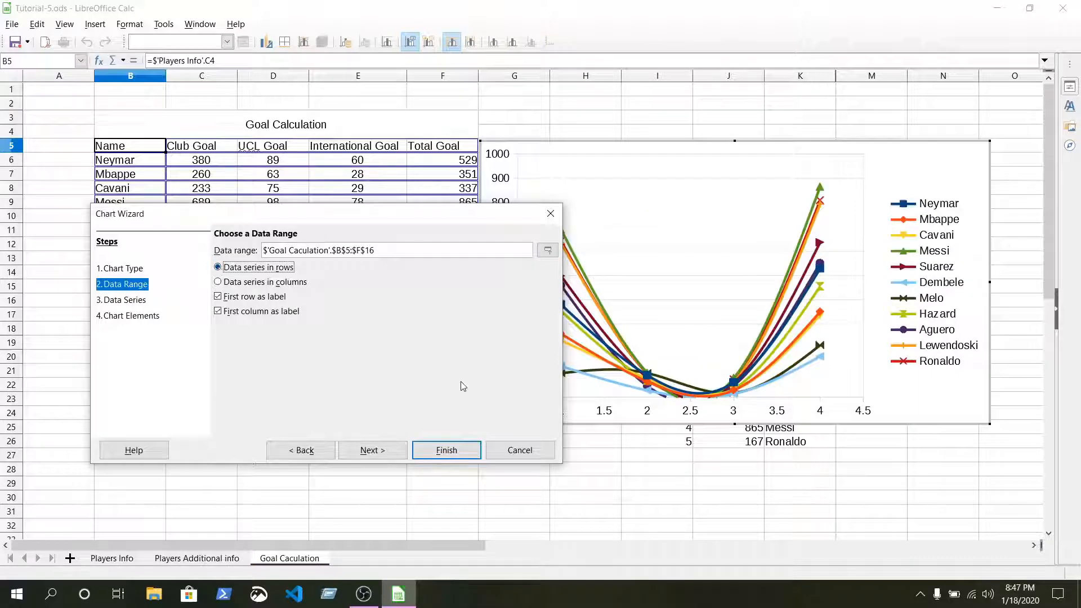
Look through the chart's data series, title the chart "Goal Calculation" and finish creating it
{"action": "left_click", "coordinate": [386, 451]}
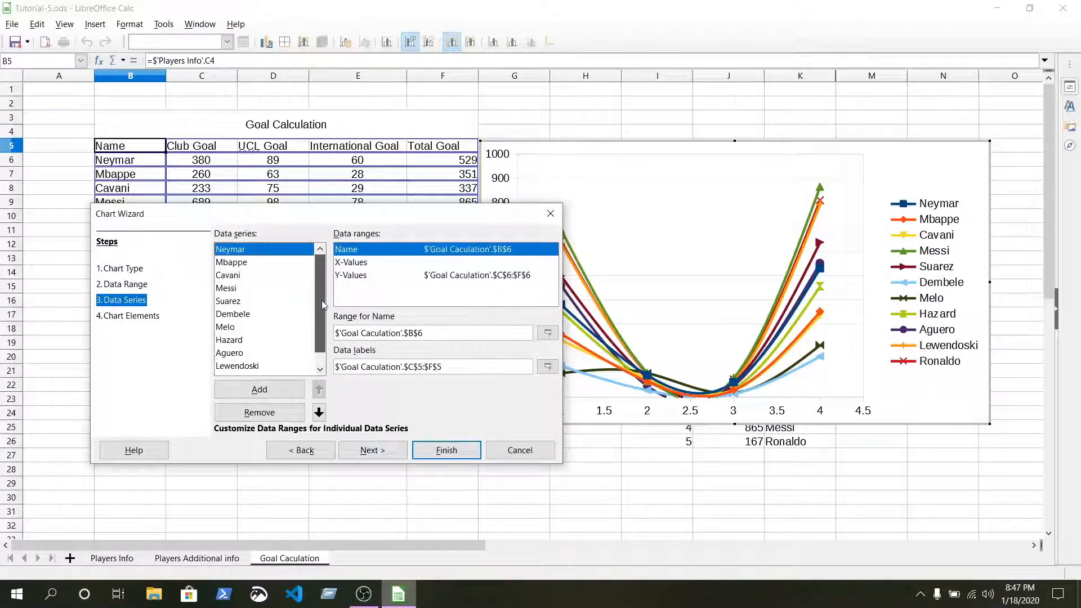
{"action": "left_click", "coordinate": [319, 366]}
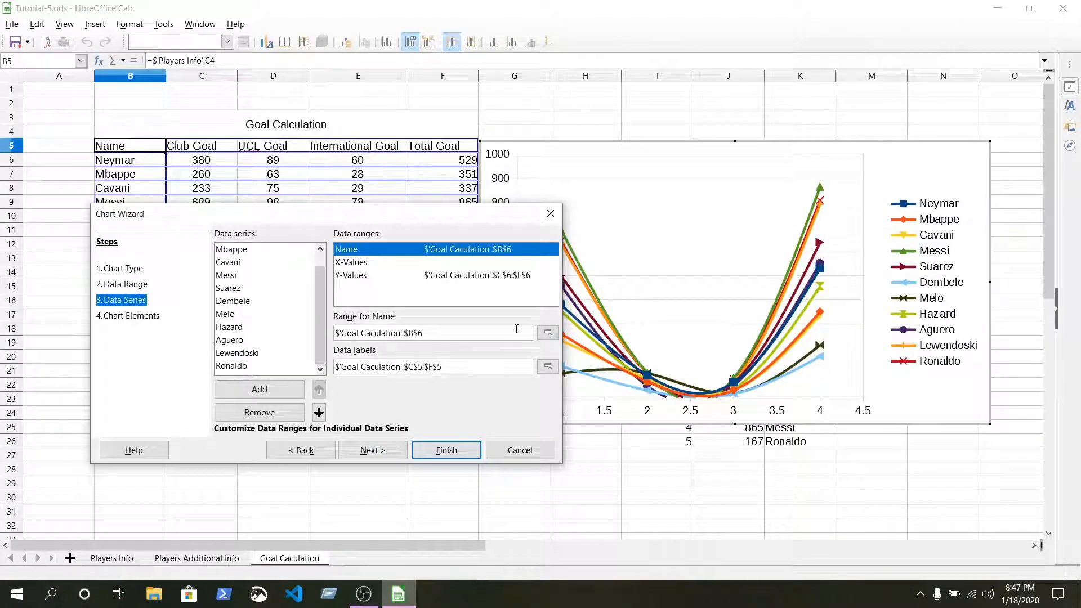
{"action": "left_click", "coordinate": [380, 453]}
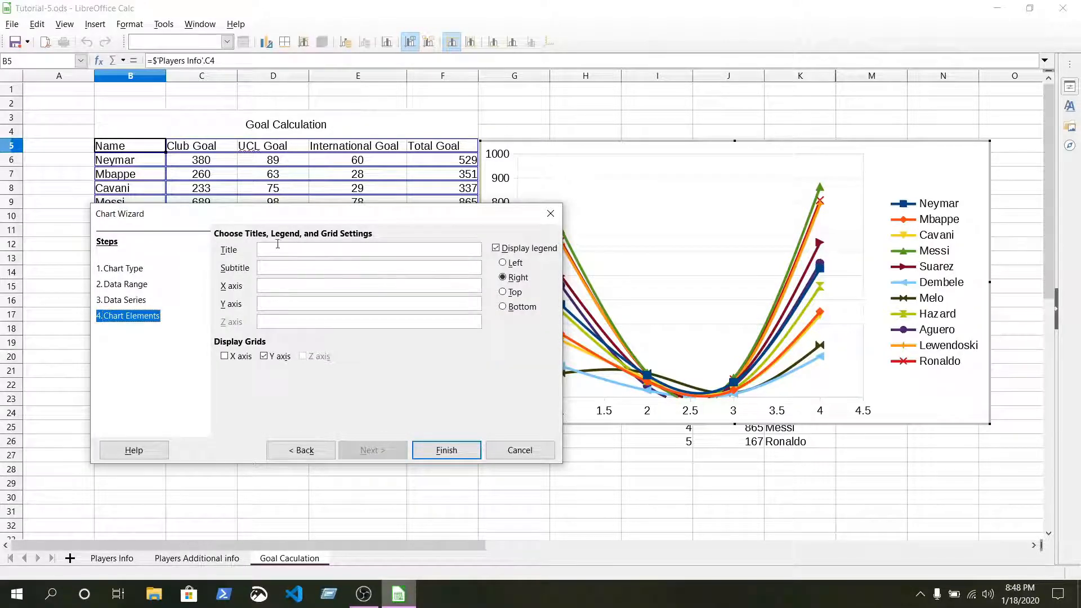
{"action": "left_click", "coordinate": [279, 249]}
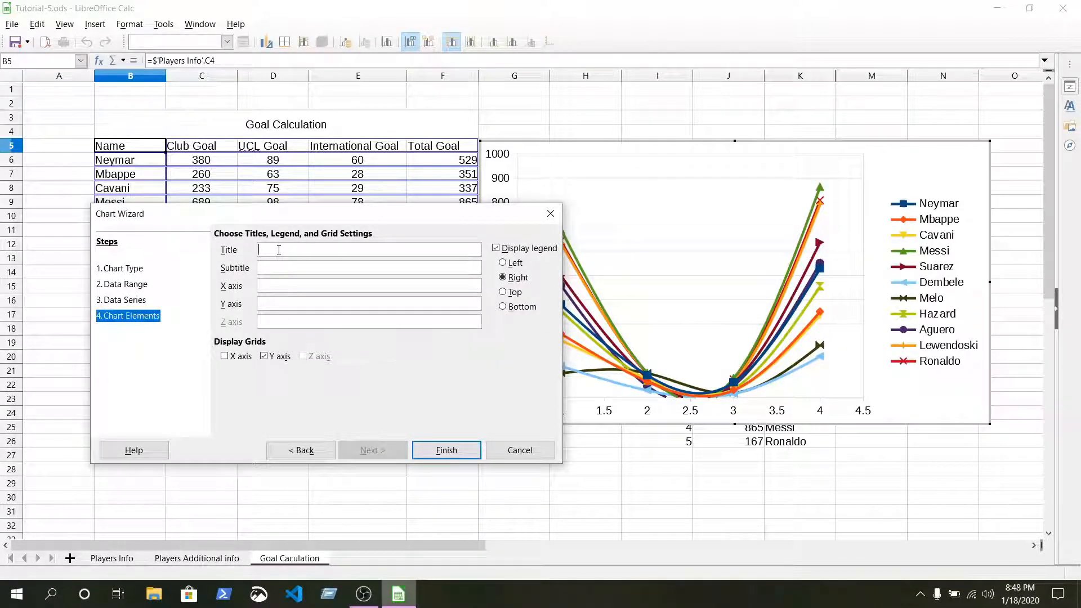
{"action": "type", "text": "Goal Calcu"}
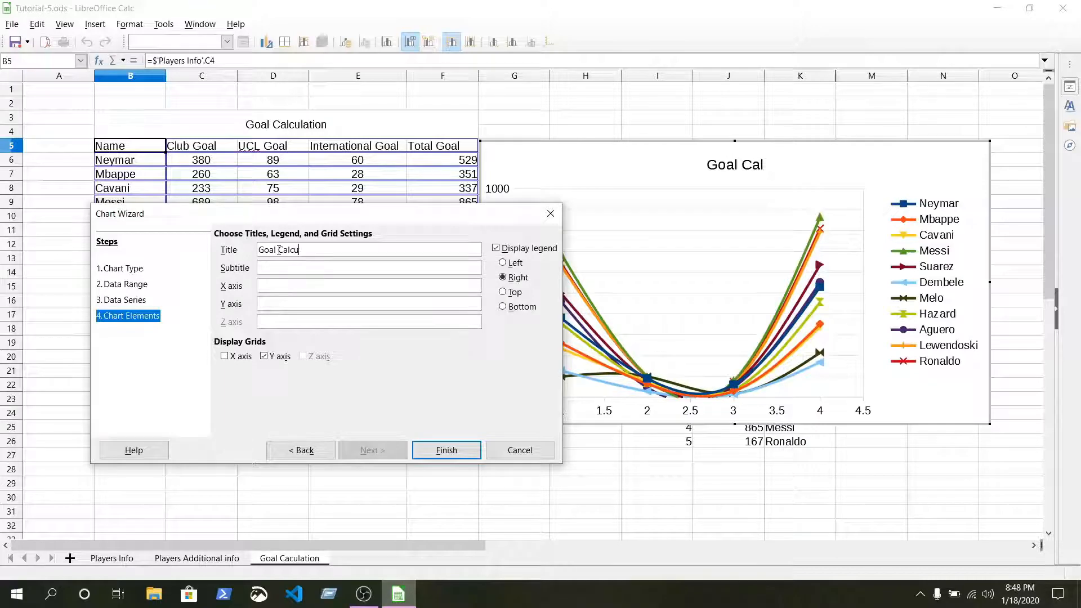
{"action": "type", "text": "lation"}
{"action": "left_click", "coordinate": [446, 450]}
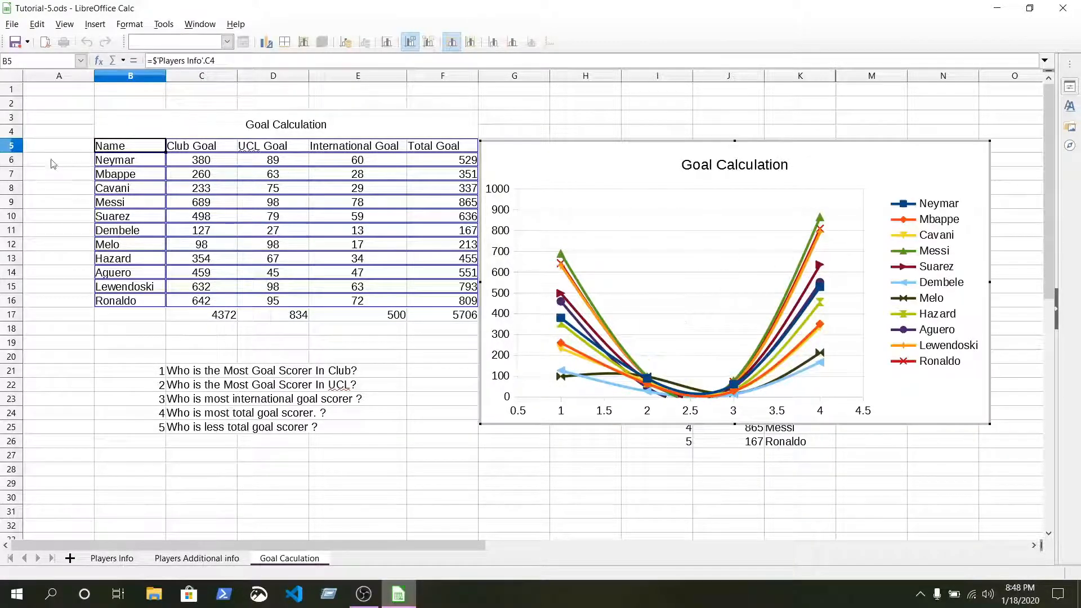
{"action": "left_click", "coordinate": [59, 92]}
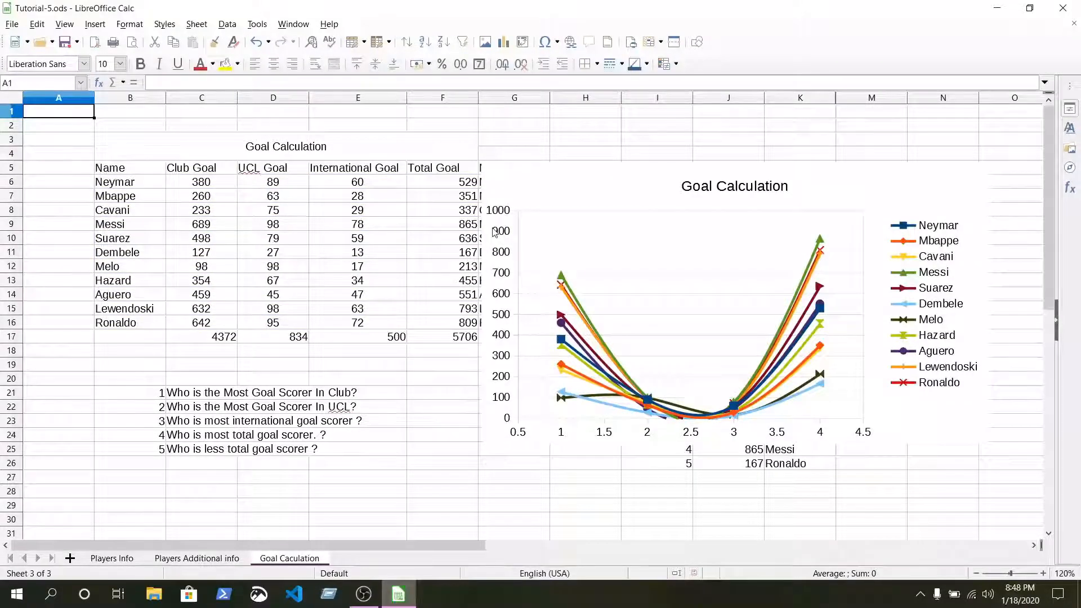
Shrink the chart to about 4.71 x 2.65 inches and place it beside the goal table, above the answers
{"action": "left_click", "coordinate": [627, 194]}
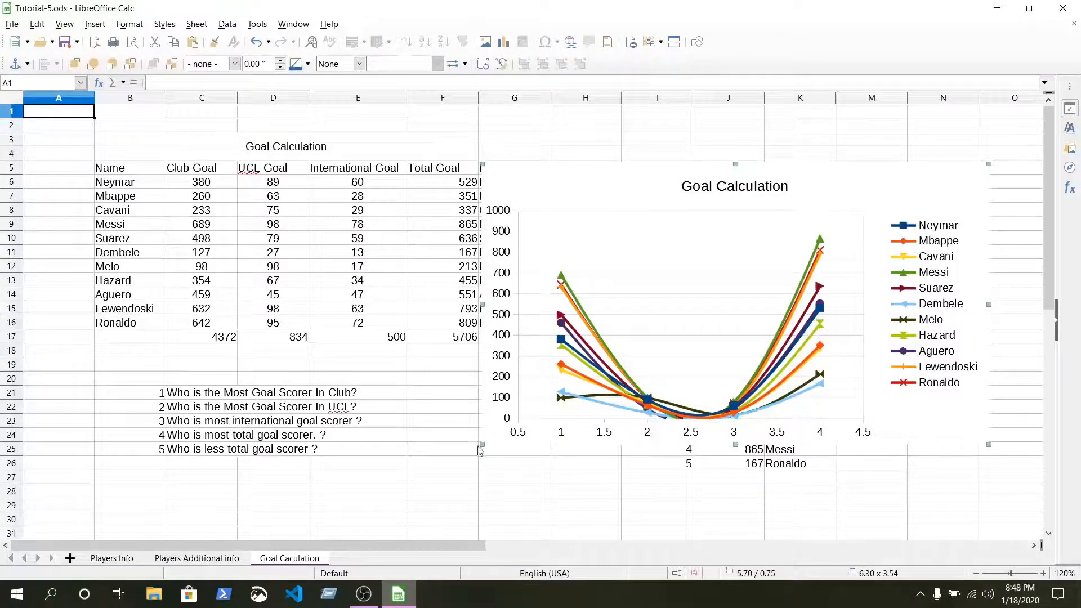
{"action": "left_click_drag", "start_coordinate": [481, 443], "coordinate": [609, 374]}
{"action": "left_click_drag", "start_coordinate": [693, 178], "coordinate": [651, 133]}
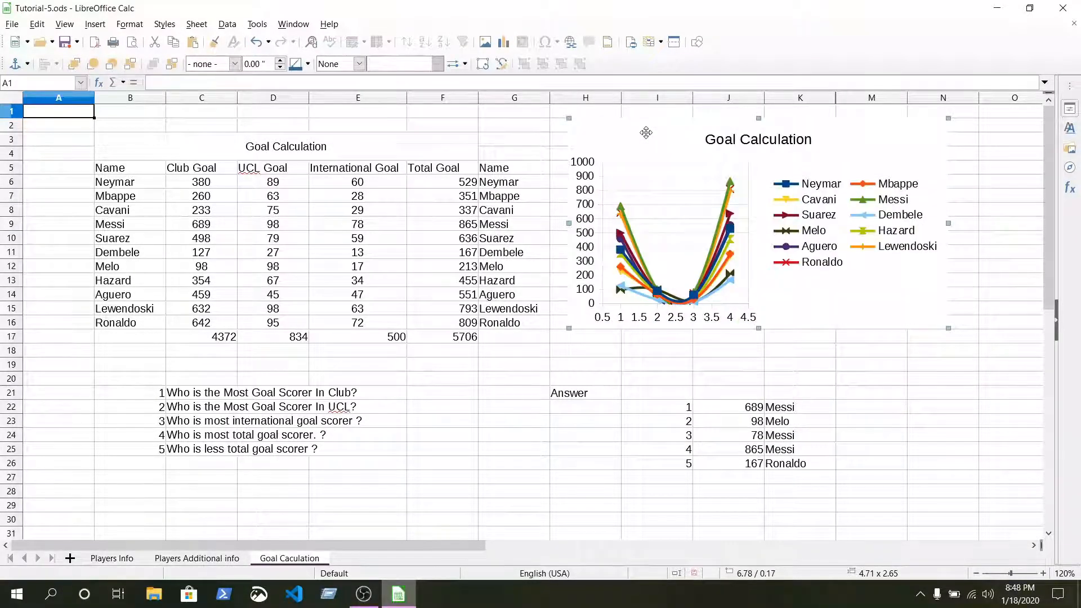
{"action": "left_click", "coordinate": [412, 425]}
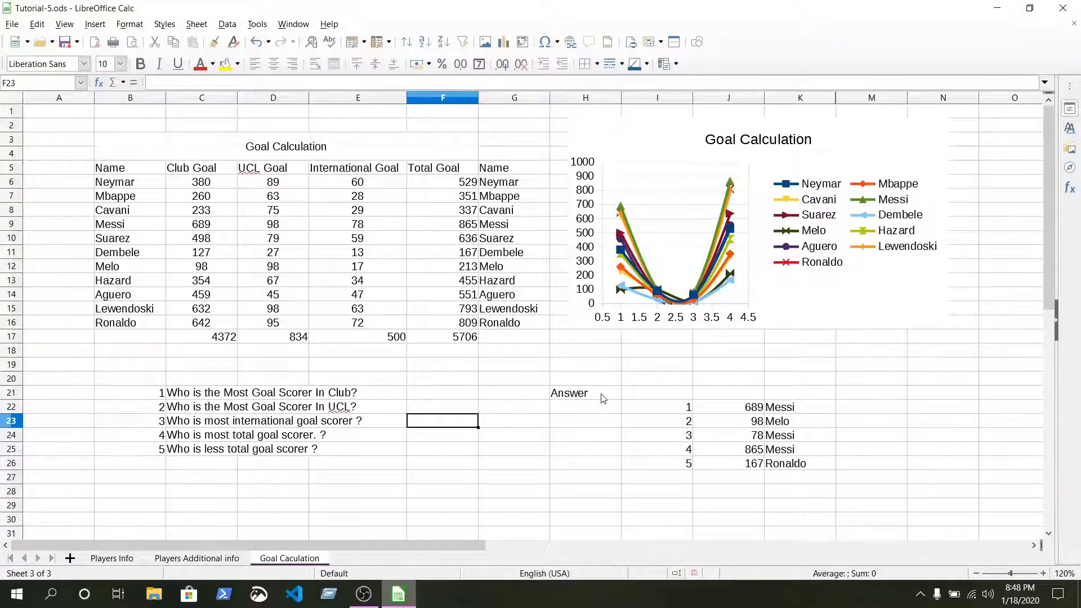
Start saving the spreadsheet as a new file and create a Tutorial-6 folder inside the LibreOffice Calc folder
{"action": "left_click", "coordinate": [14, 24]}
{"action": "left_click", "coordinate": [40, 188]}
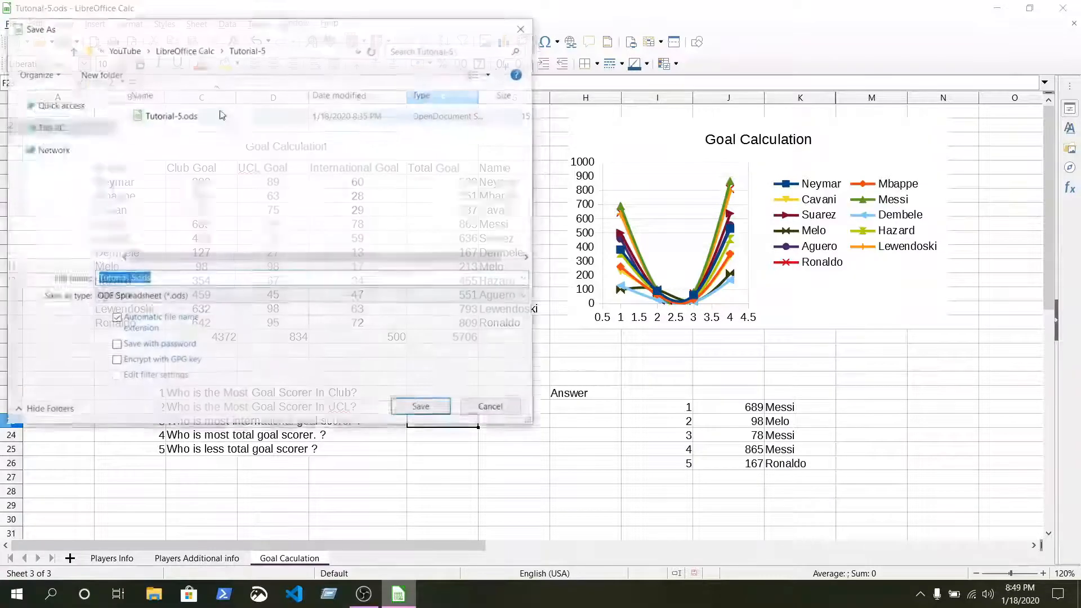
{"action": "left_click", "coordinate": [69, 52]}
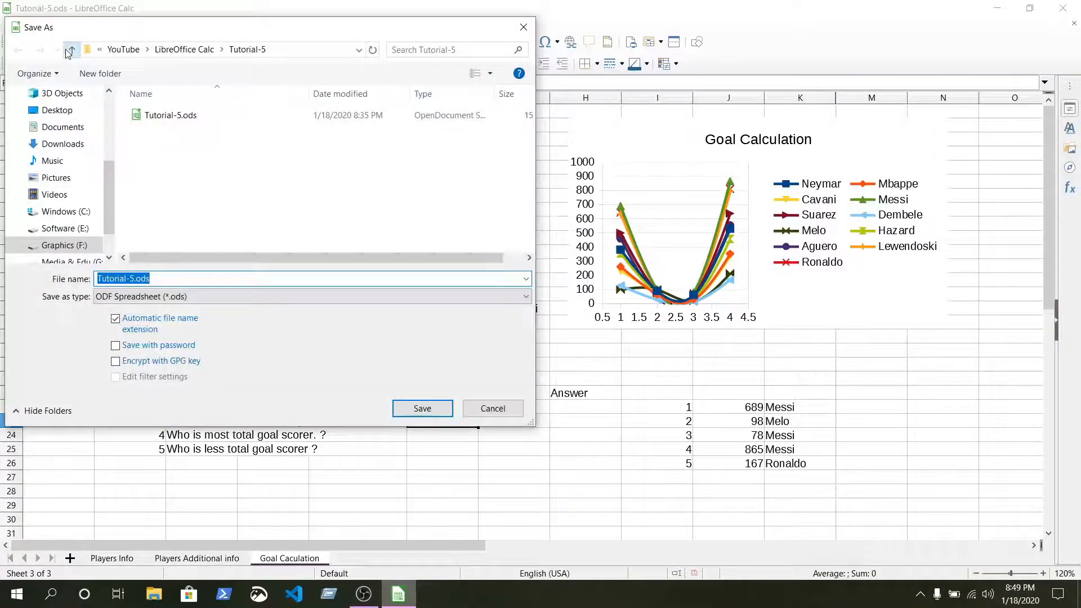
{"action": "right_click", "coordinate": [173, 204]}
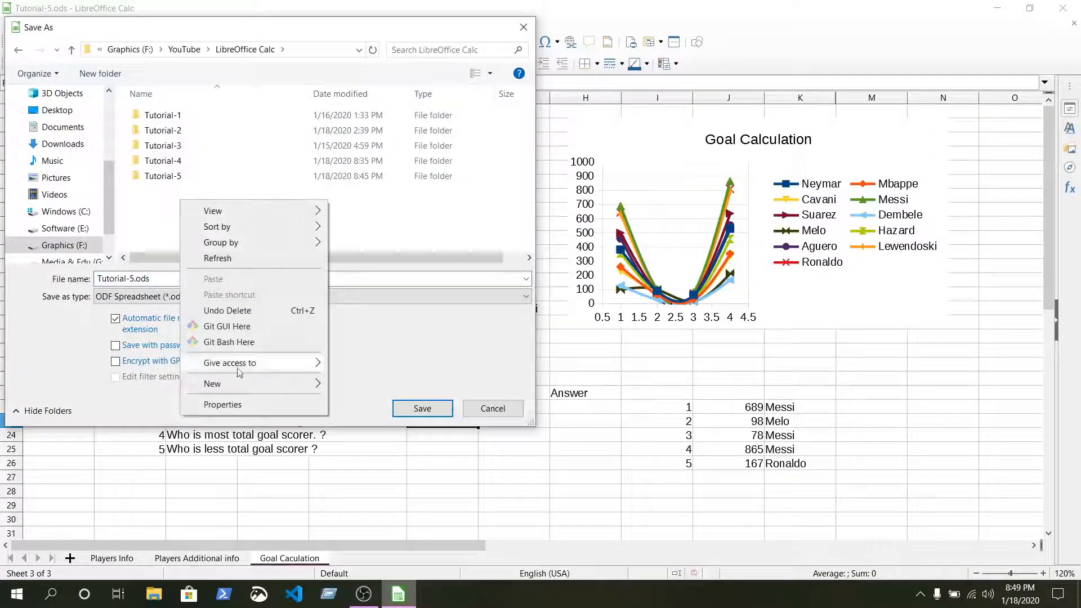
{"action": "mouse_move", "coordinate": [253, 383]}
{"action": "left_click", "coordinate": [349, 386]}
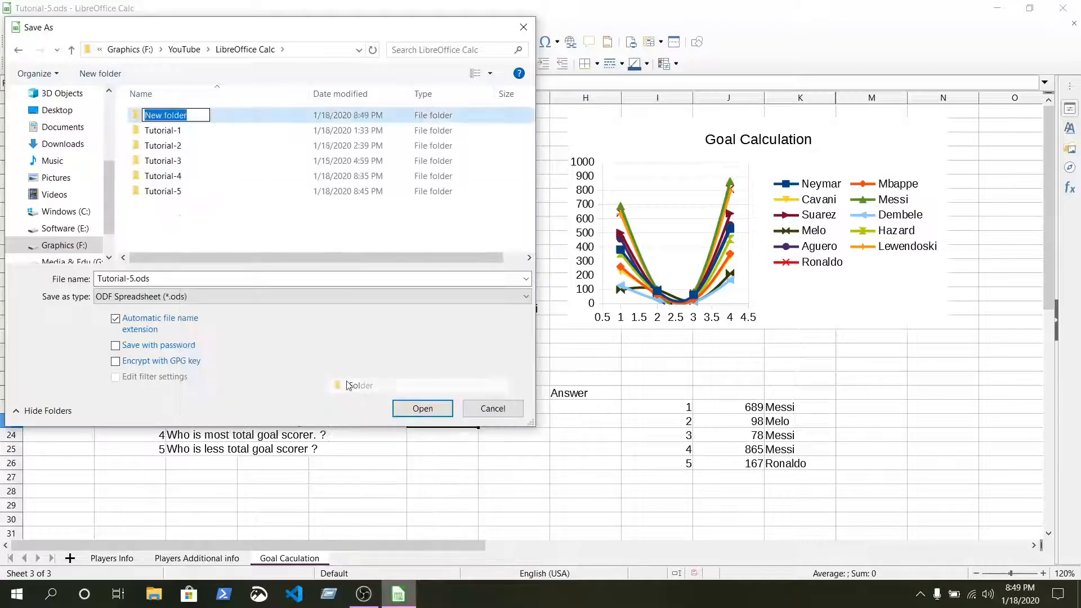
{"action": "type", "text": "Tutori"}
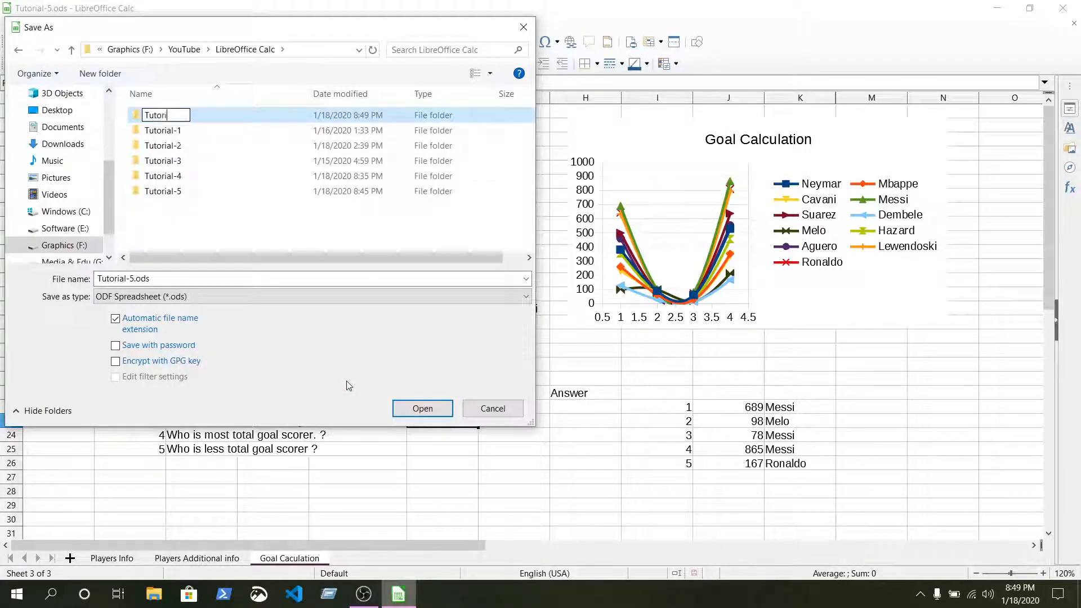
{"action": "type", "text": "al-6"}
{"action": "left_click", "coordinate": [173, 222]}
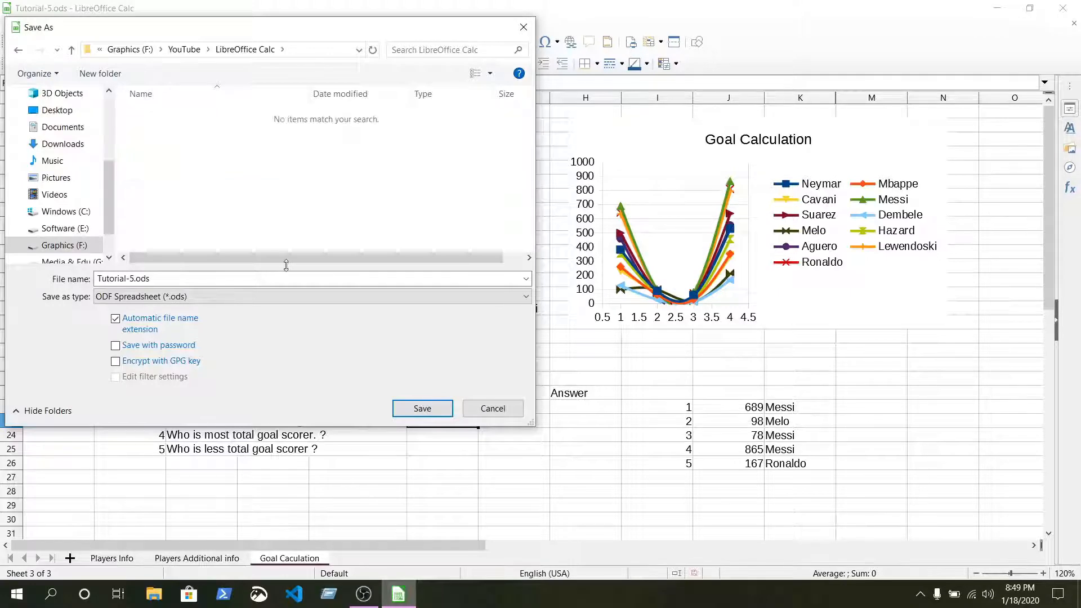
Open the Tutorial-6 folder as the save location and name the file Tutorial-6.ods
{"action": "left_click", "coordinate": [422, 408]}
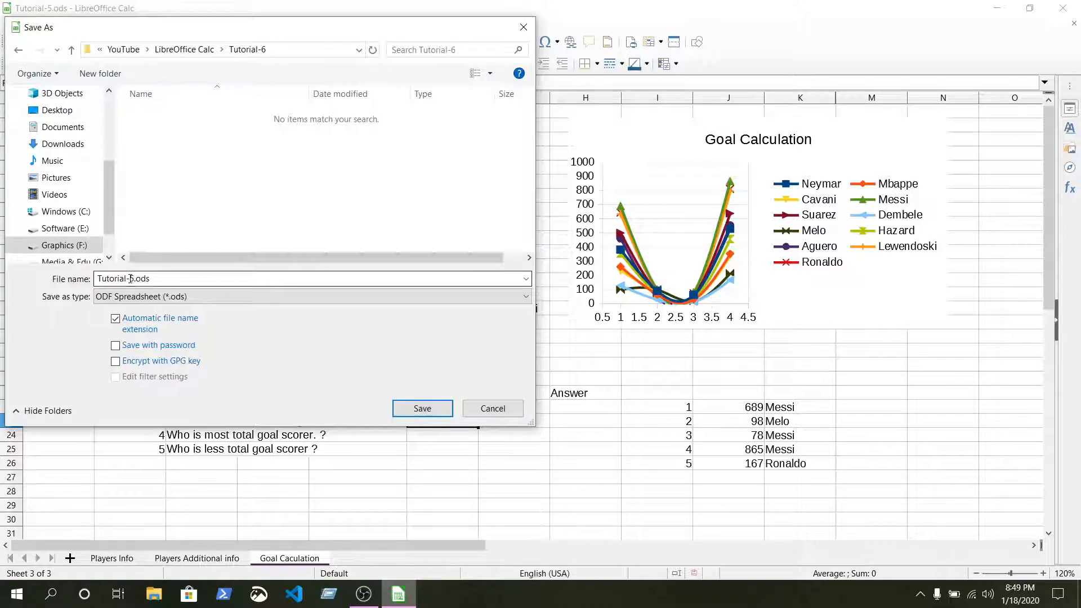
{"action": "left_click", "coordinate": [130, 278]}
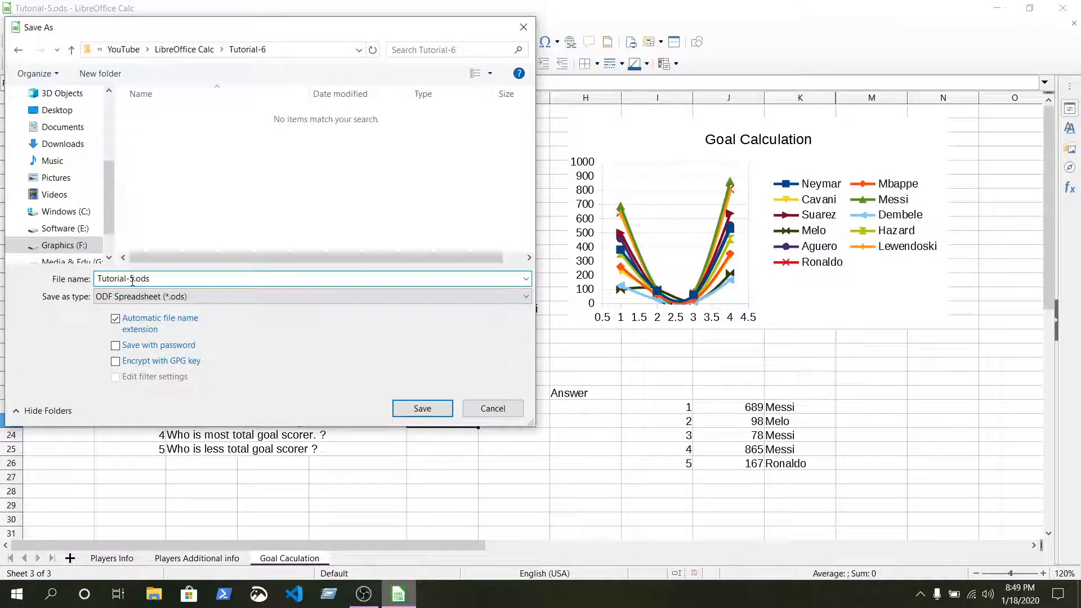
{"action": "type", "text": "6"}
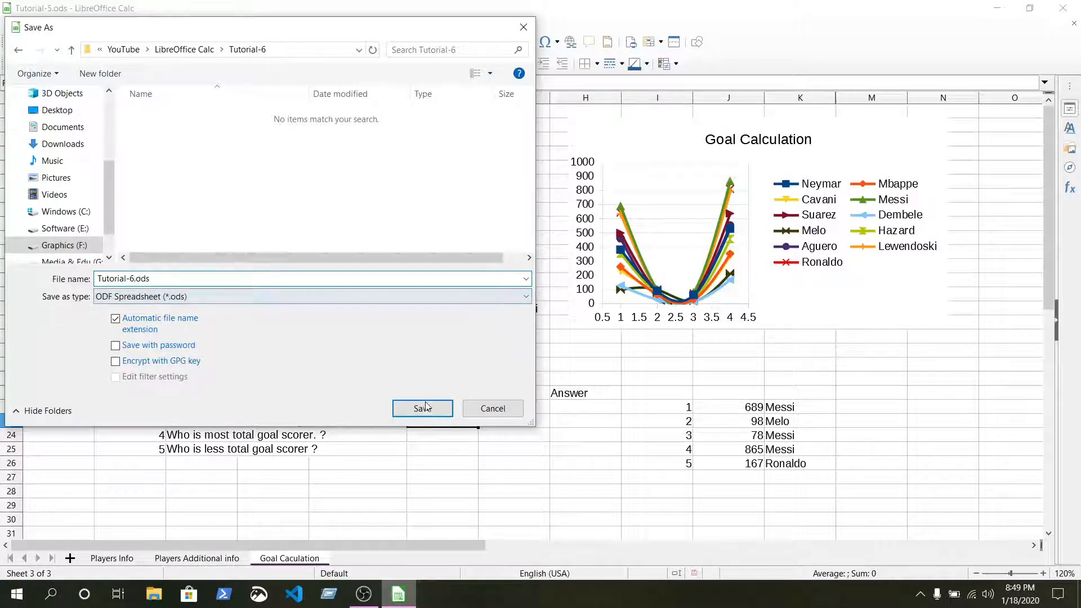